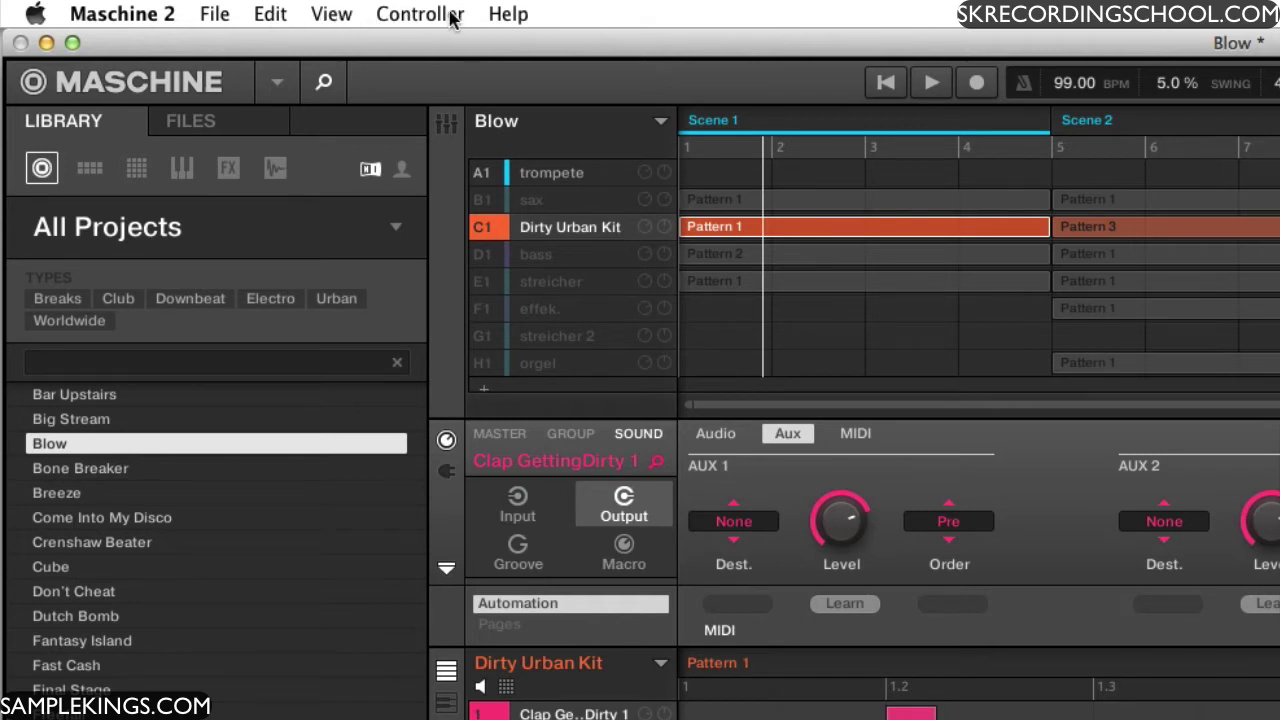
# - Choose New from the File menu to start an empty project
pyautogui.click(218, 14)
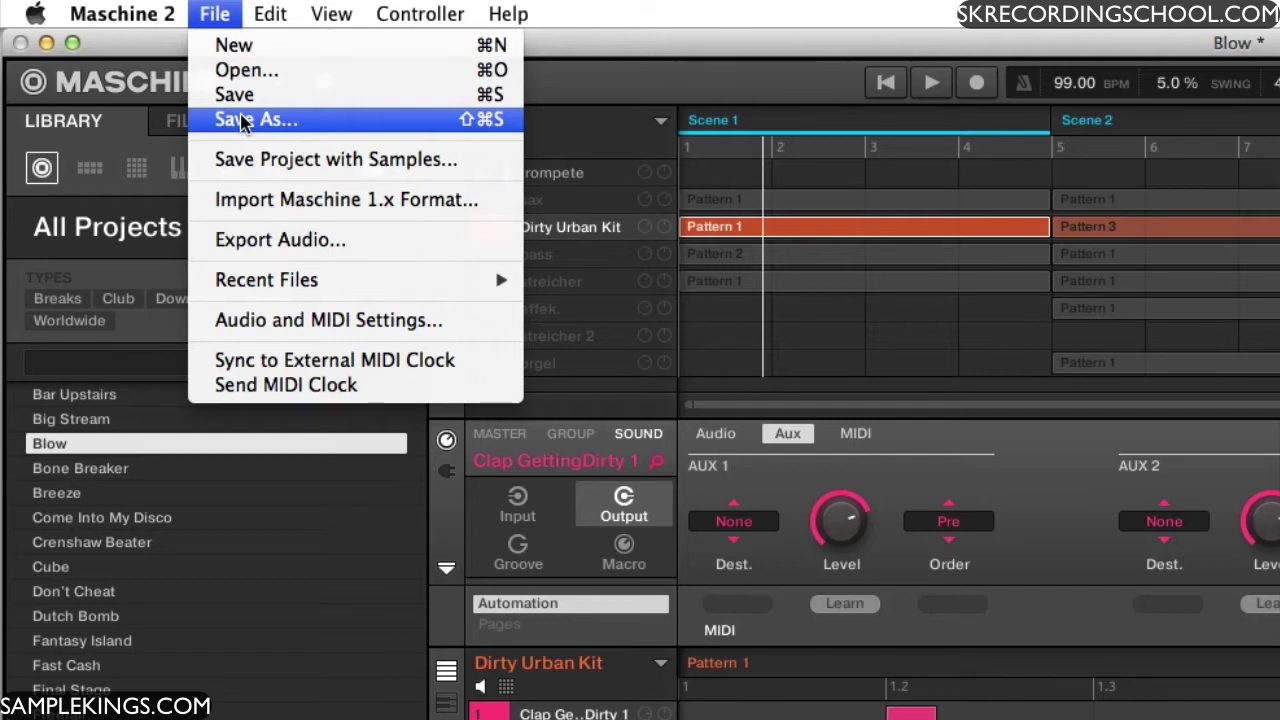
pyautogui.moveTo(364, 10)
pyautogui.moveTo(214, 12)
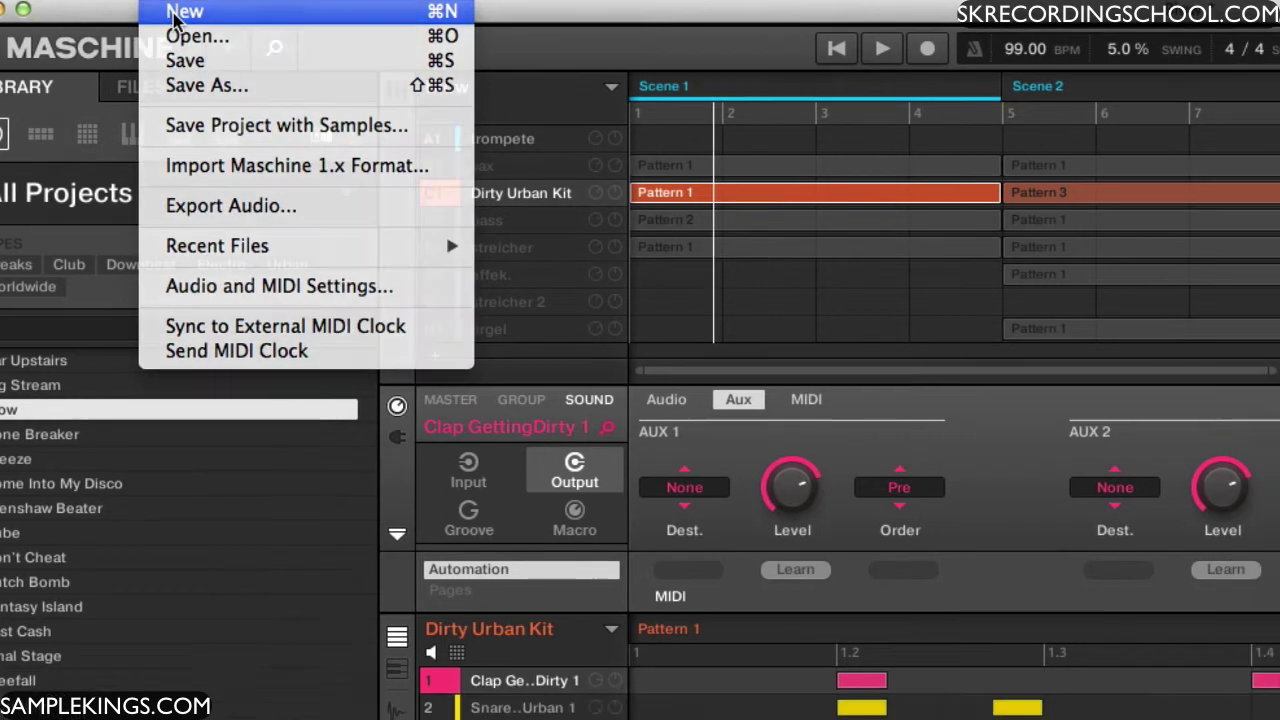
pyautogui.click(226, 50)
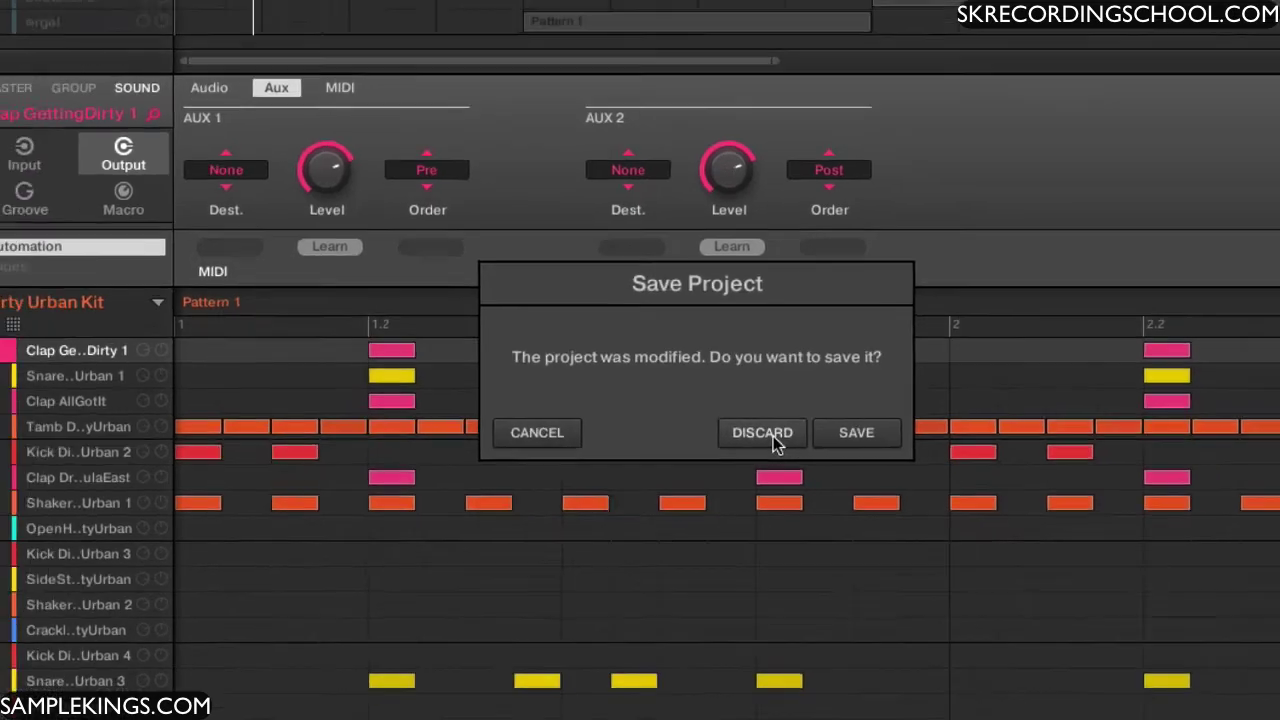
# - Discard Blow's unsaved changes, leaving an empty New Project at 120 BPM
pyautogui.click(773, 436)
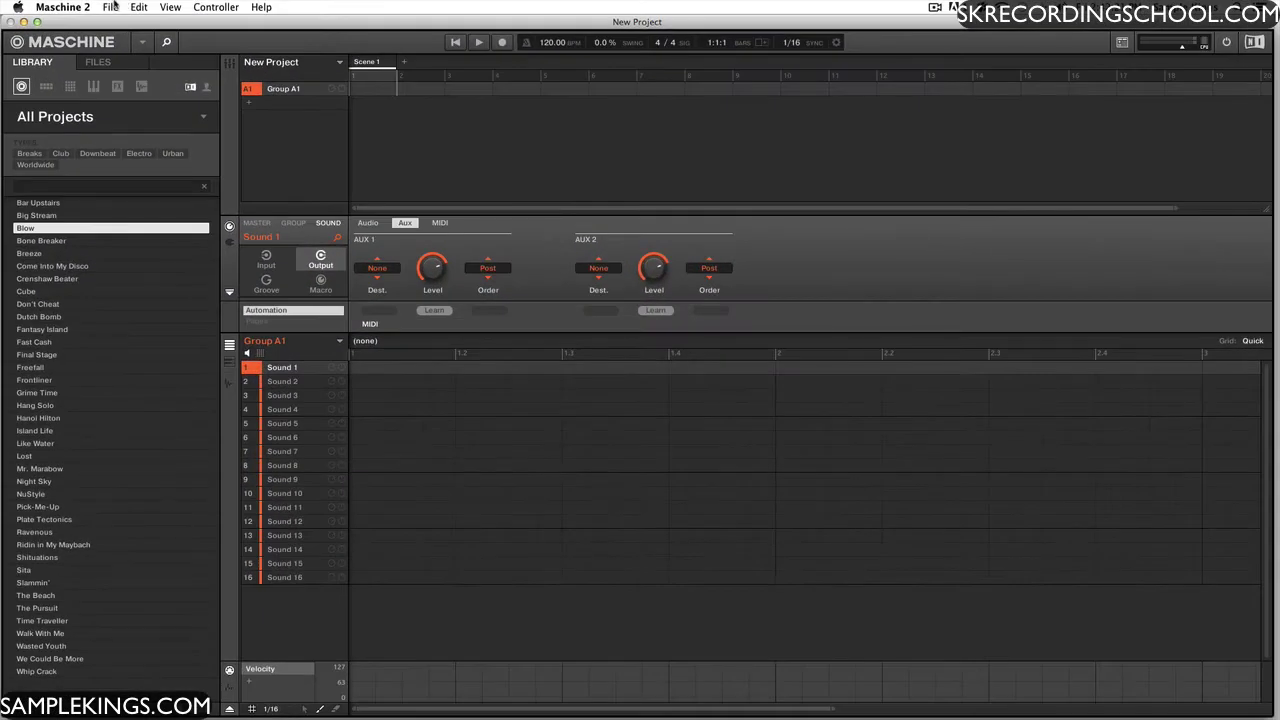
# - Open Beach.mxprj from the Projects folder, loading Beach at 136 BPM
pyautogui.click(105, 7)
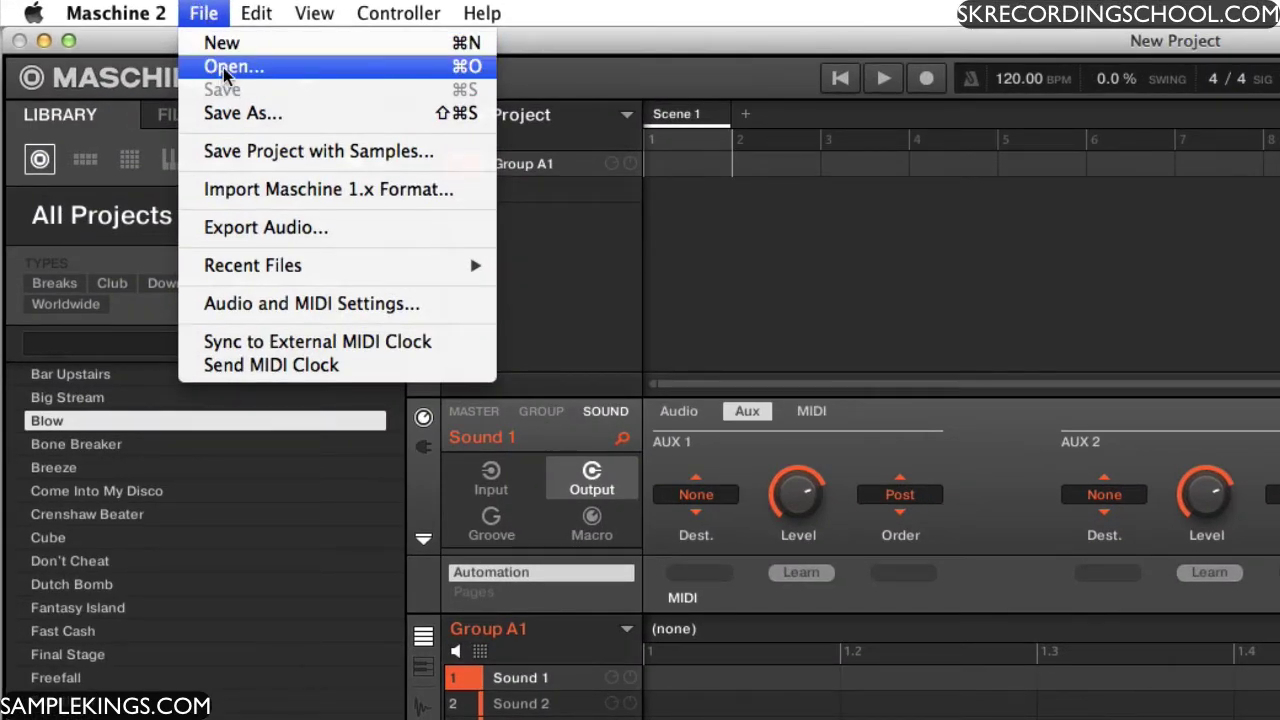
pyautogui.click(225, 72)
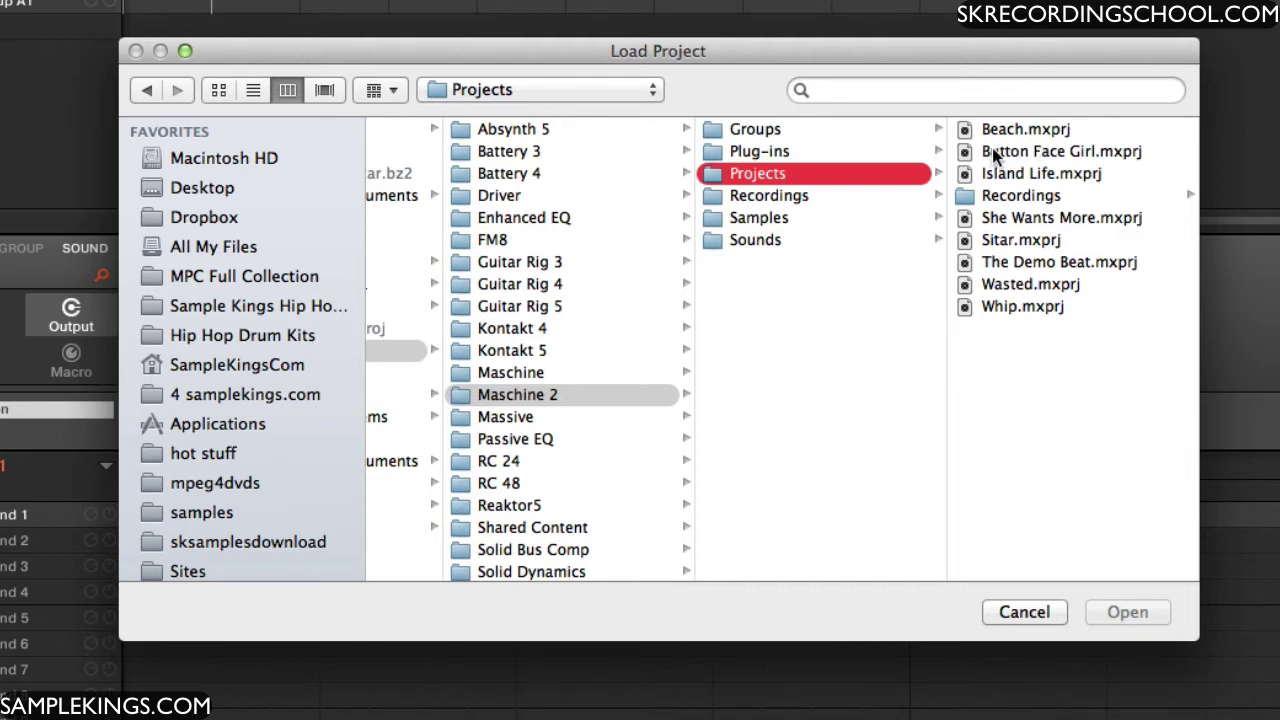
pyautogui.click(1010, 128)
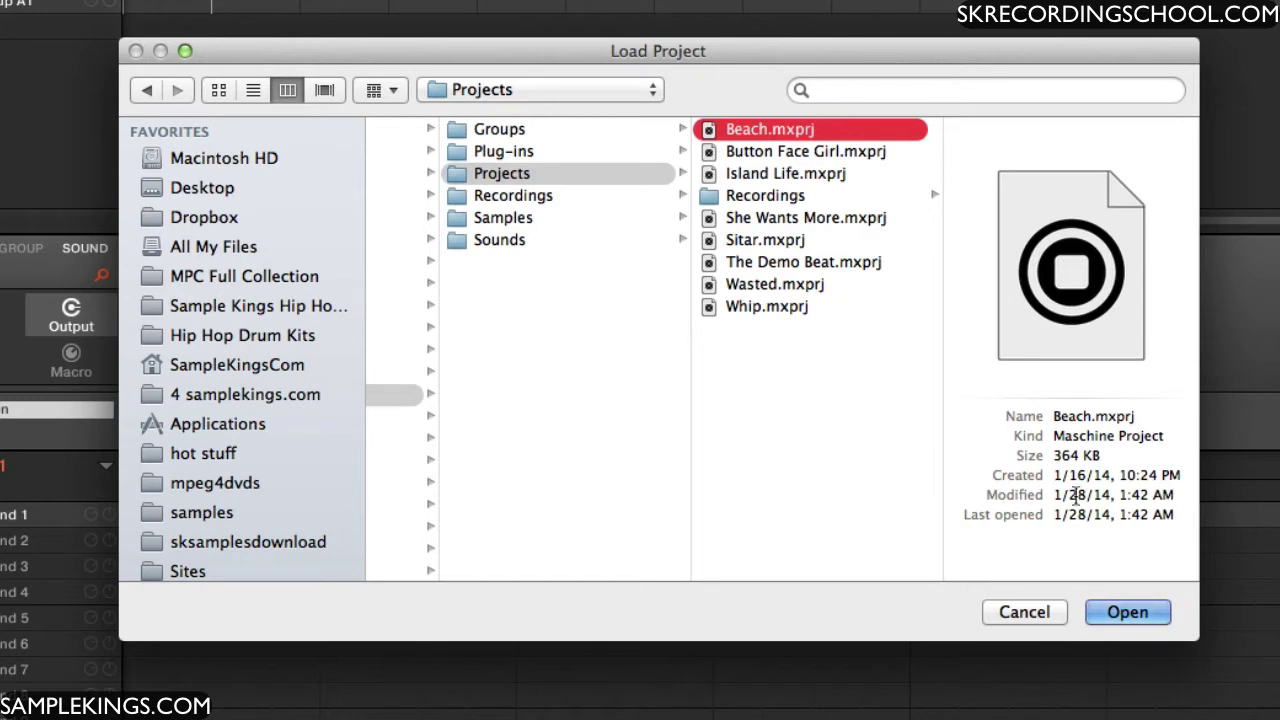
pyautogui.click(1127, 614)
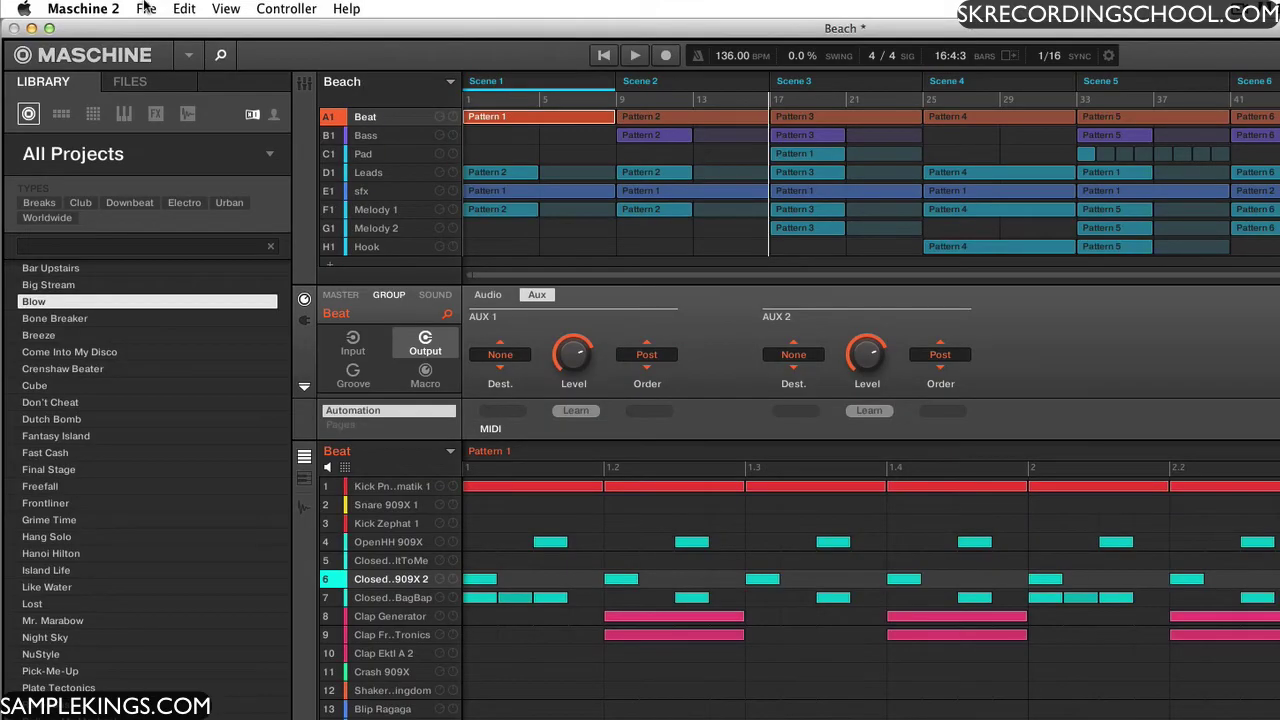
# - Save Beach, then save a copy named Beach2 in the Projects folder
pyautogui.click(146, 8)
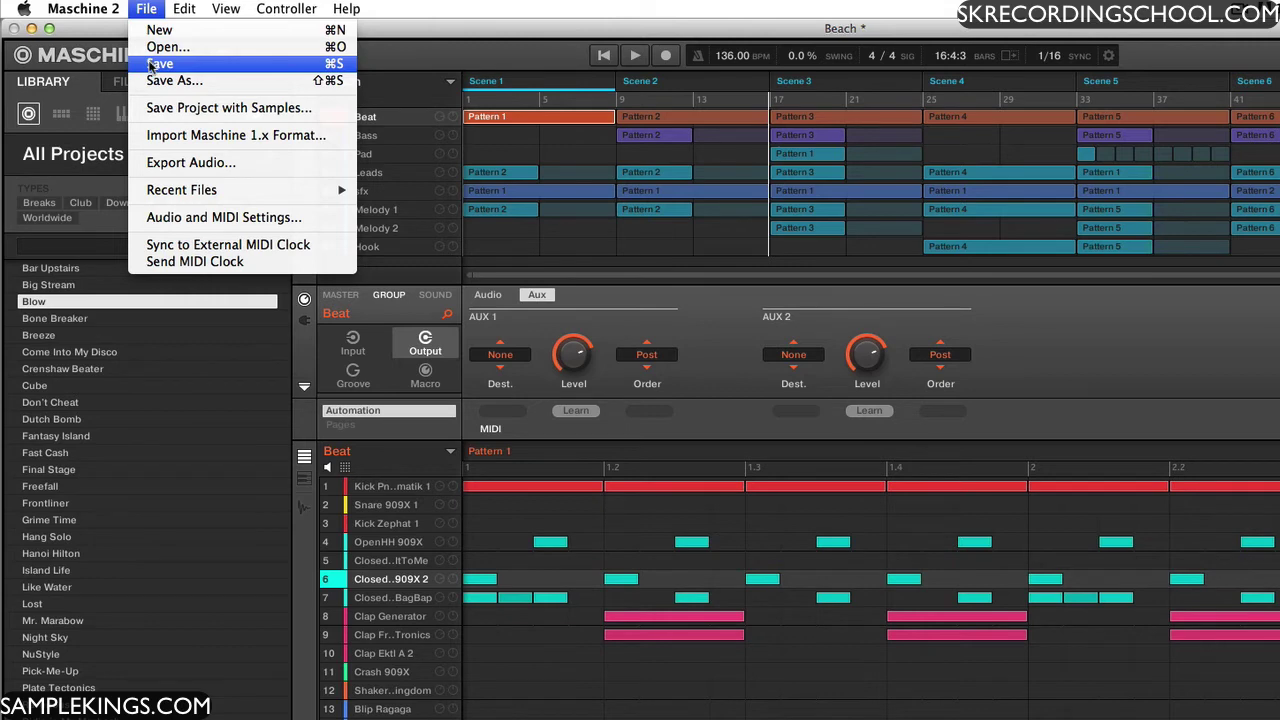
pyautogui.click(151, 65)
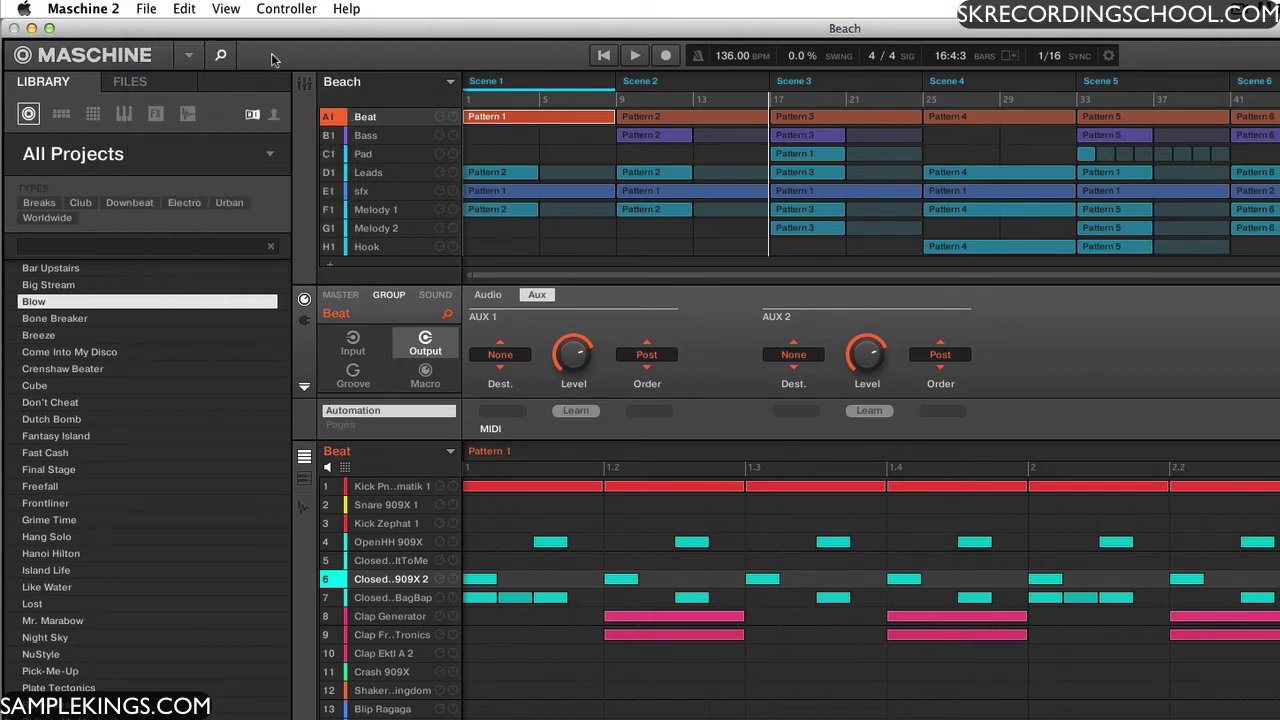
pyautogui.click(148, 6)
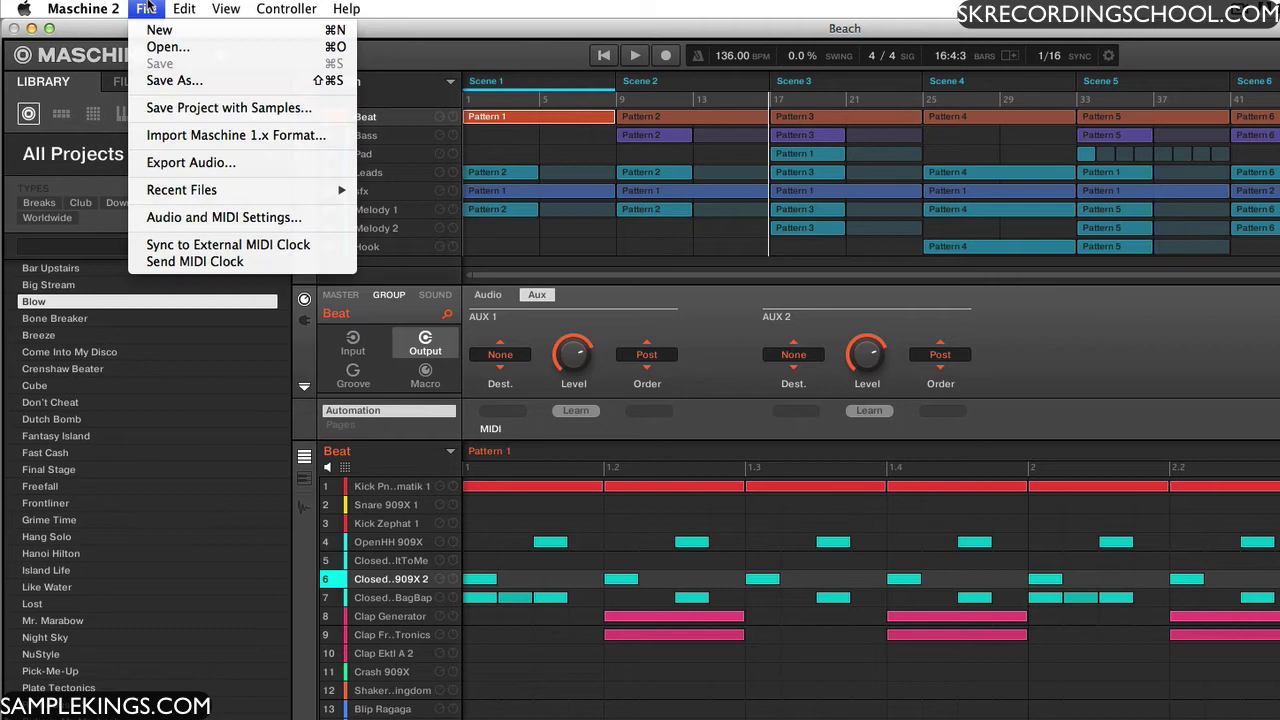
pyautogui.click(172, 81)
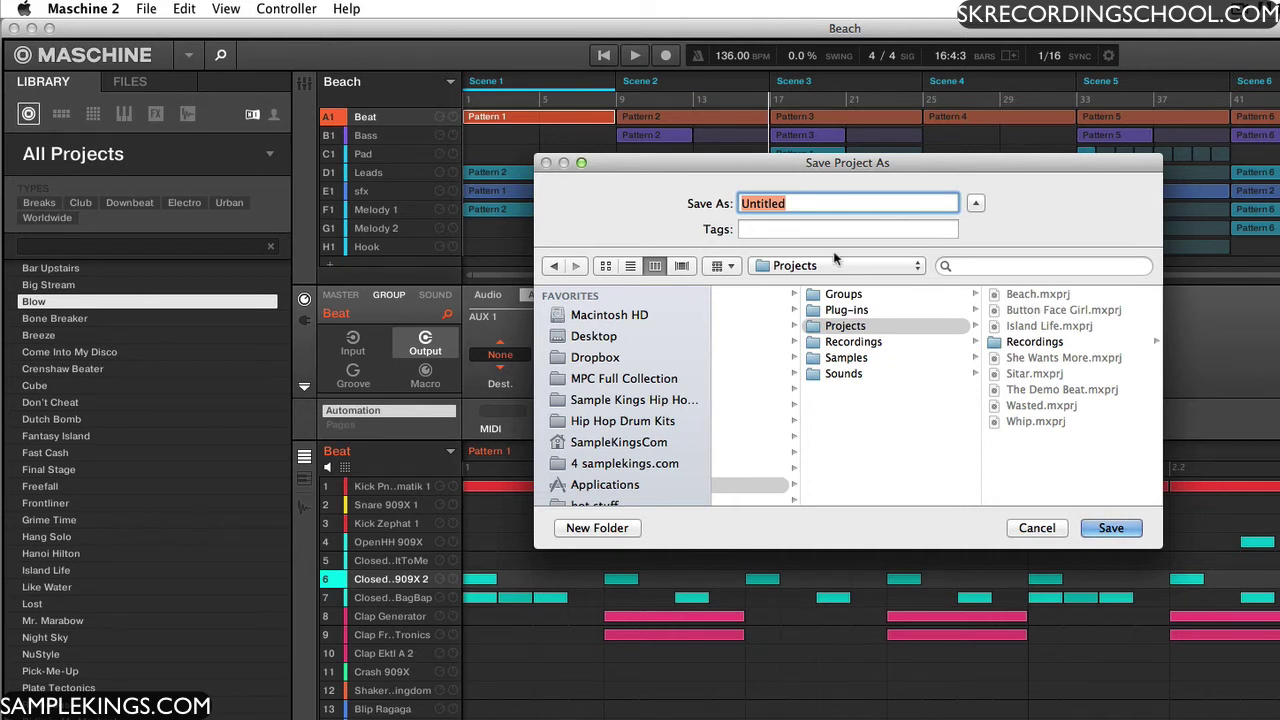
pyautogui.click(1022, 298)
pyautogui.click(804, 203)
pyautogui.write('2')
pyautogui.click(1112, 528)
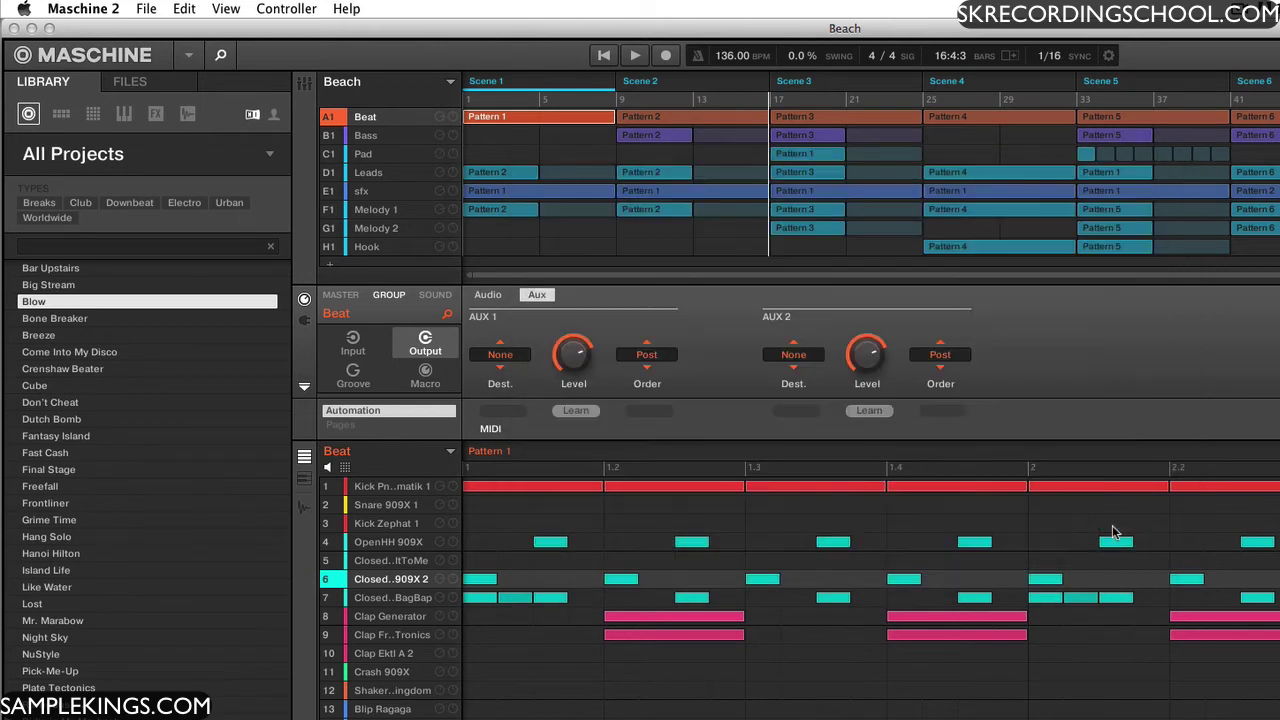
pyautogui.click(146, 8)
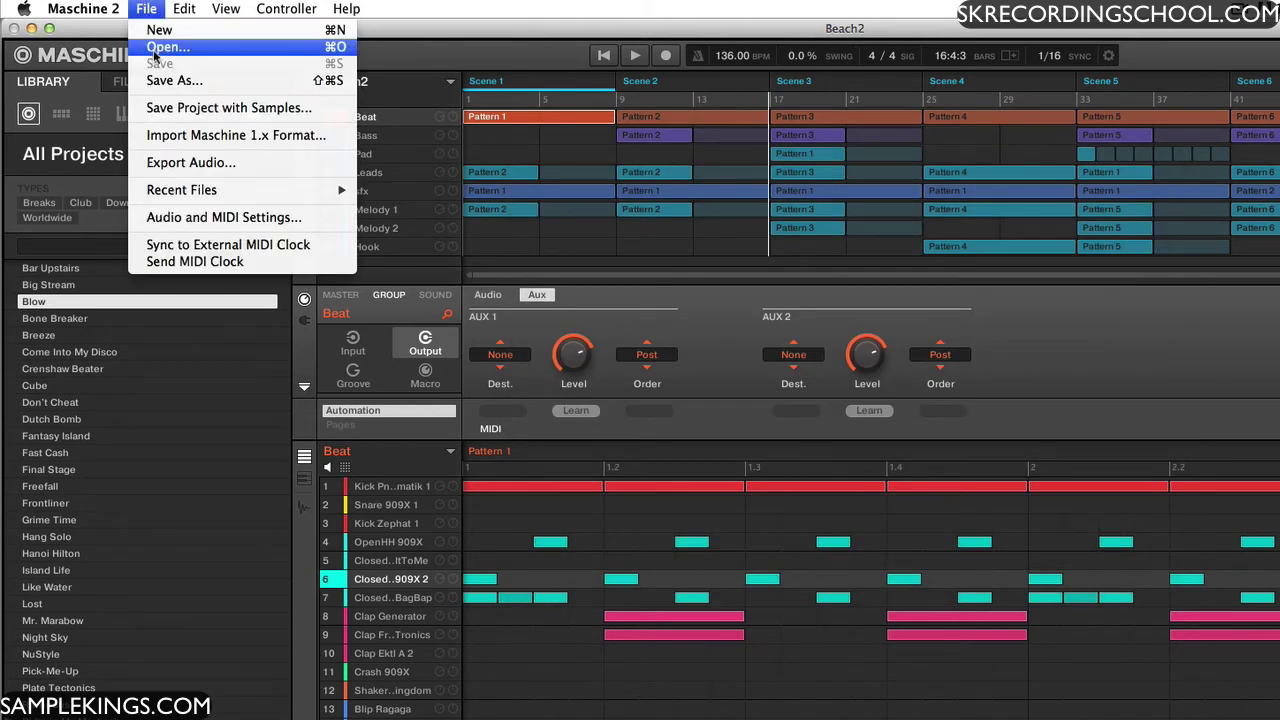
pyautogui.click(160, 47)
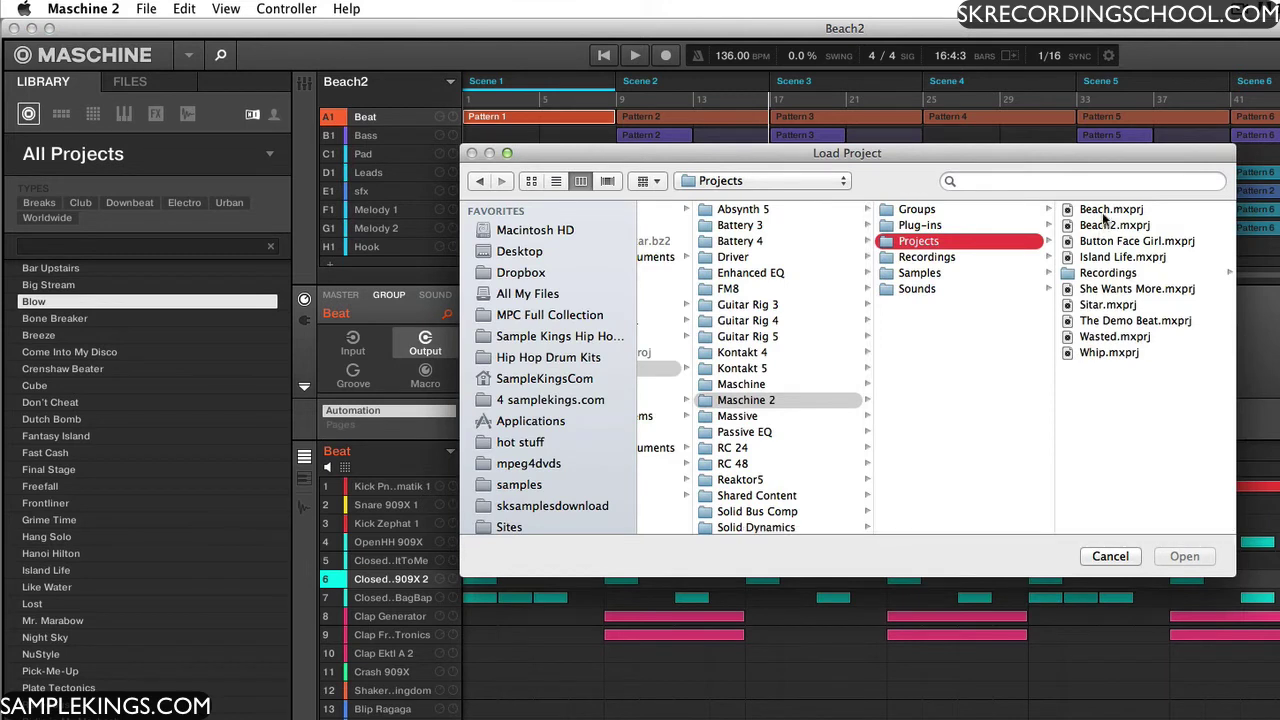
pyautogui.click(1104, 212)
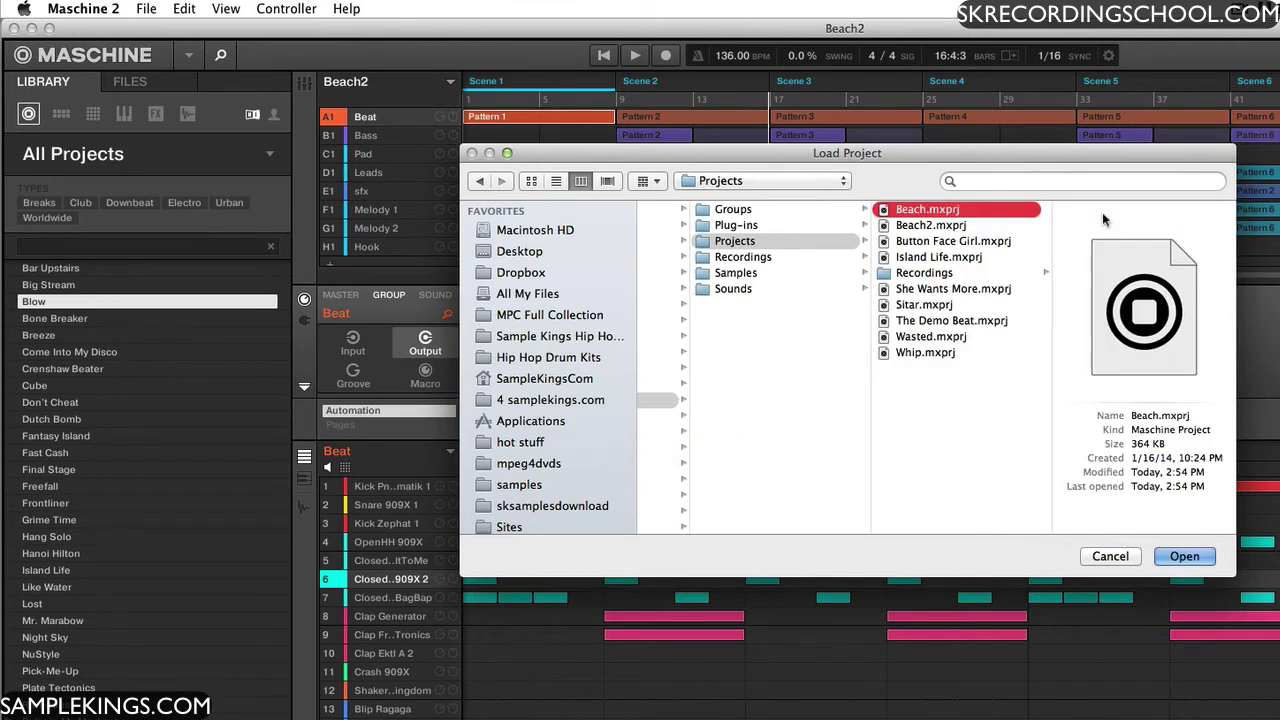
pyautogui.click(935, 238)
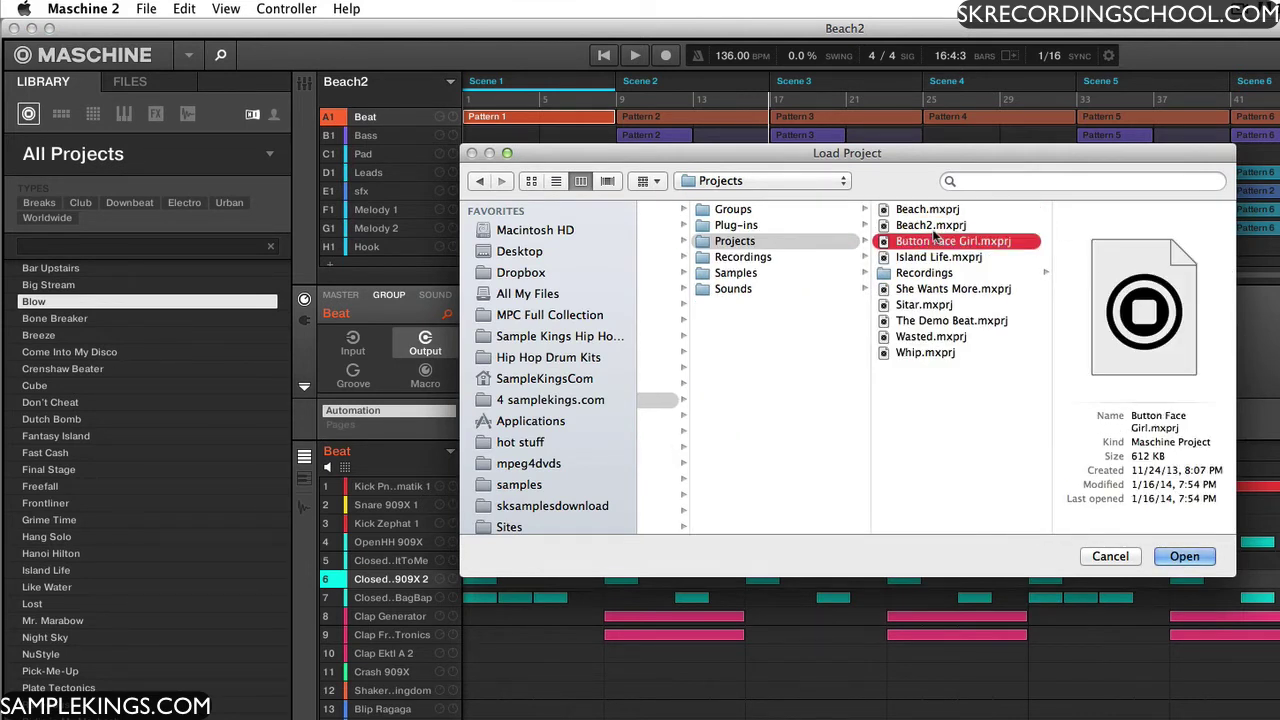
pyautogui.click(935, 228)
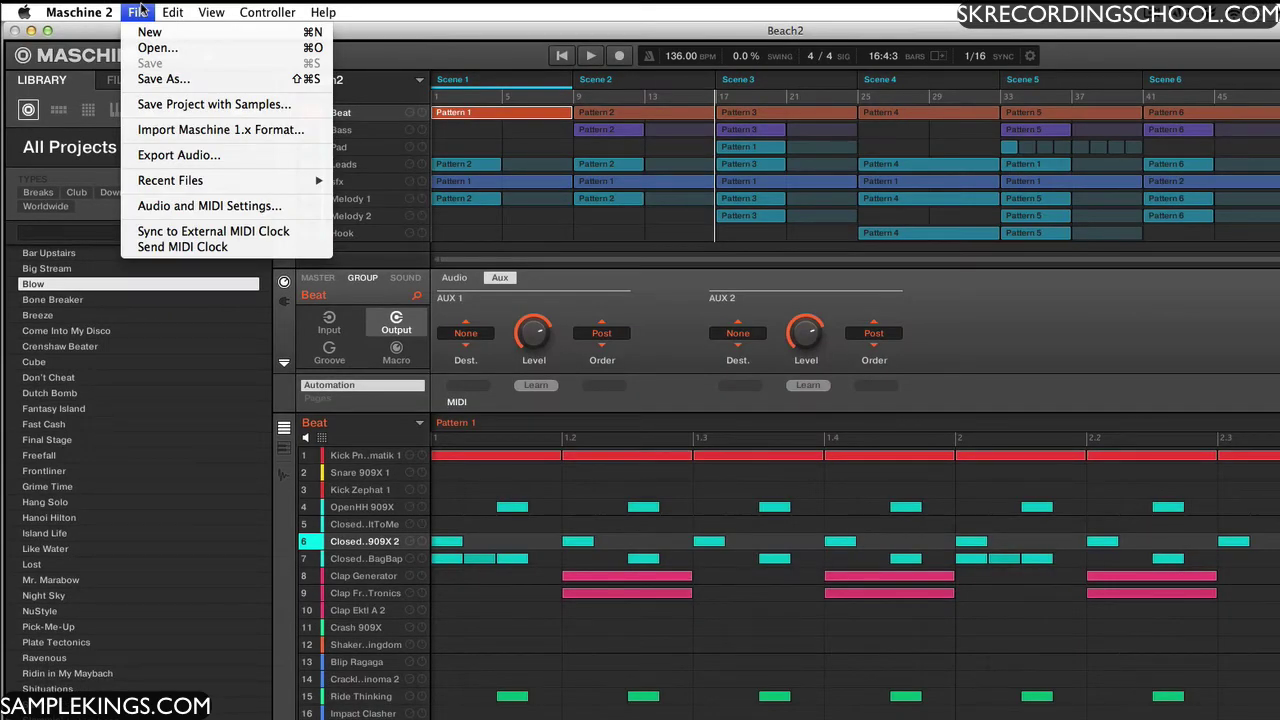
pyautogui.click(160, 104)
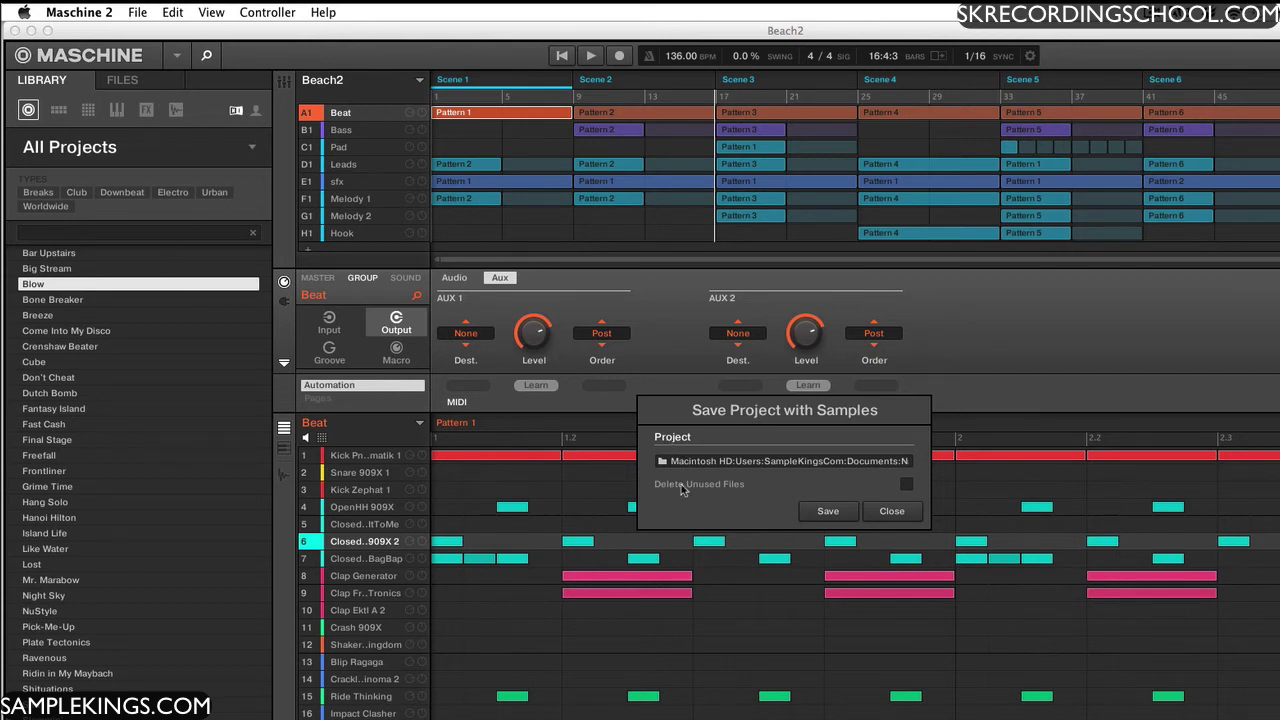
pyautogui.click(907, 485)
pyautogui.click(889, 511)
# - Open the File menu for the loaded Beach2 project
pyautogui.click(141, 11)
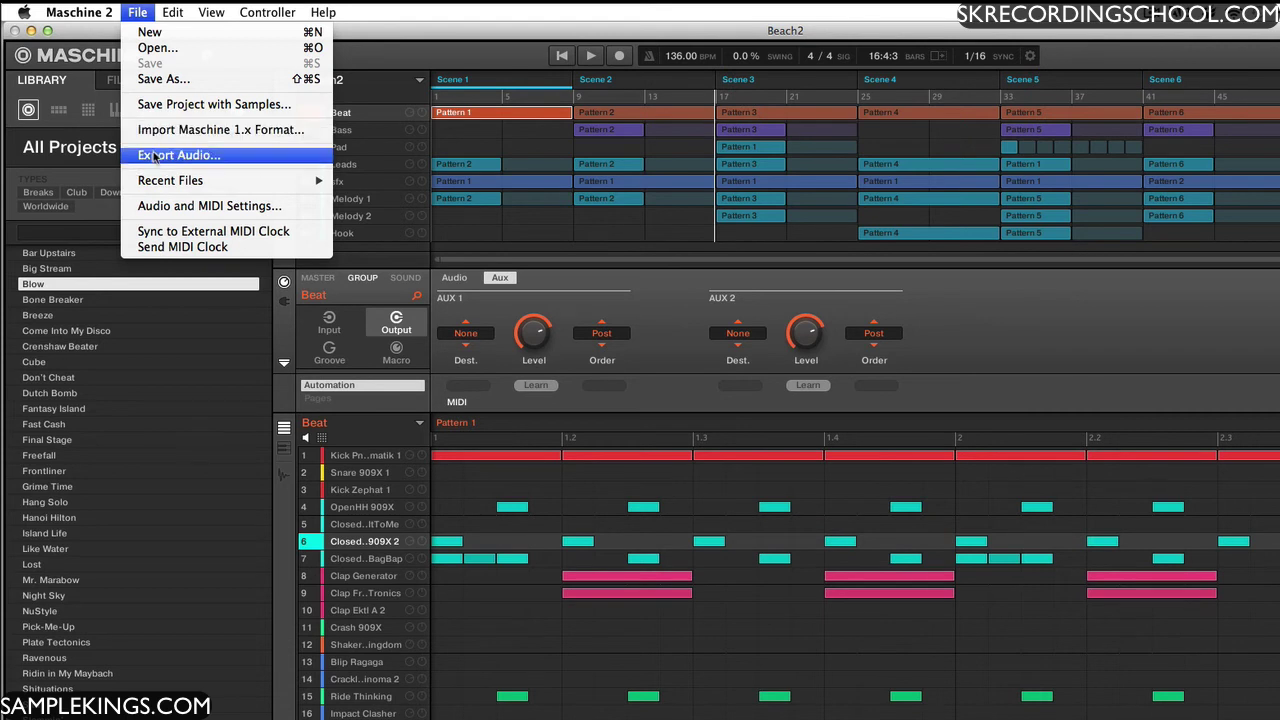
# - Open Export Audio and toggle the Beat and Pad groups until all eight are ticked
pyautogui.click(153, 157)
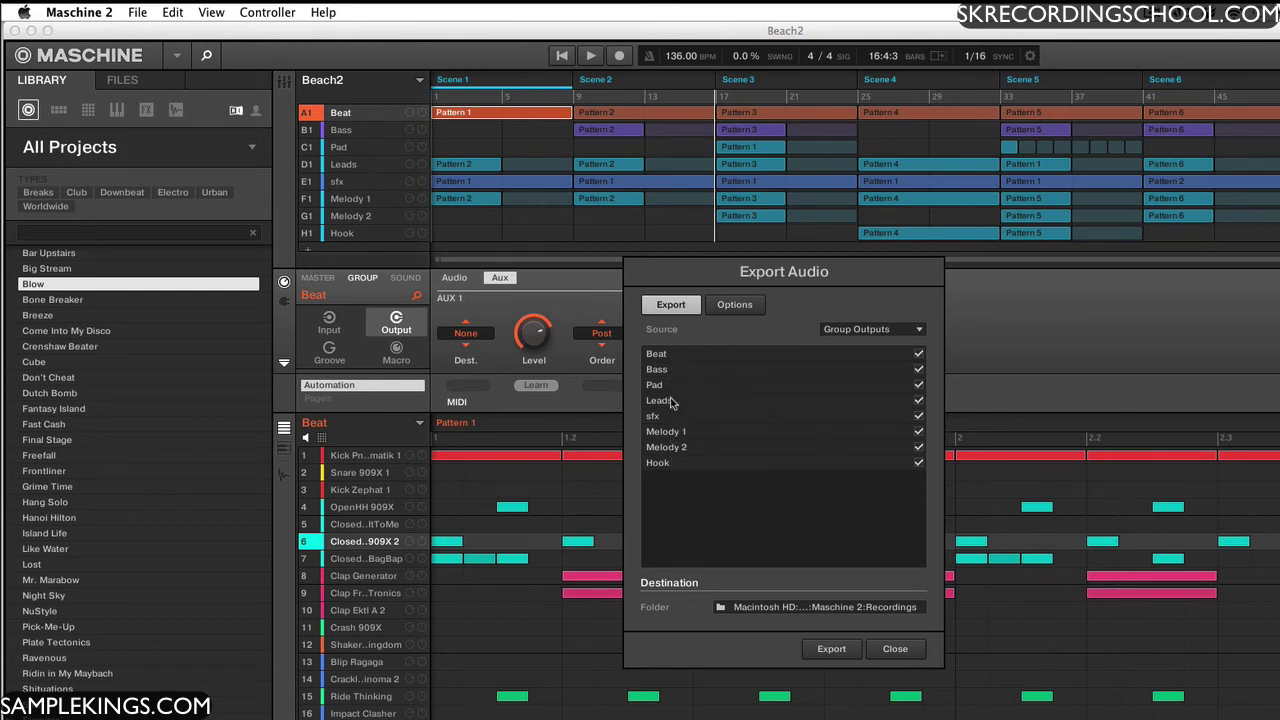
pyautogui.click(686, 354)
pyautogui.click(760, 384)
pyautogui.click(761, 356)
# - Switch the export source from Master Output to Sound Outputs and expand the Beat group
pyautogui.click(920, 332)
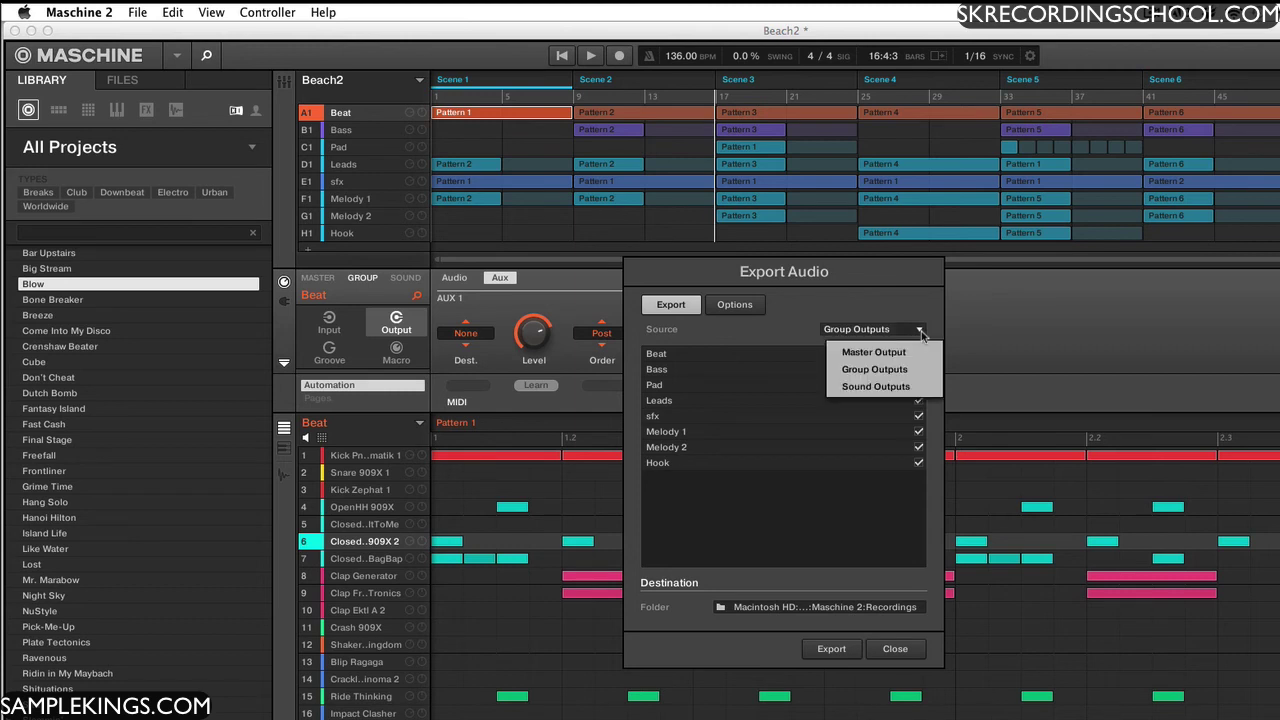
pyautogui.click(901, 354)
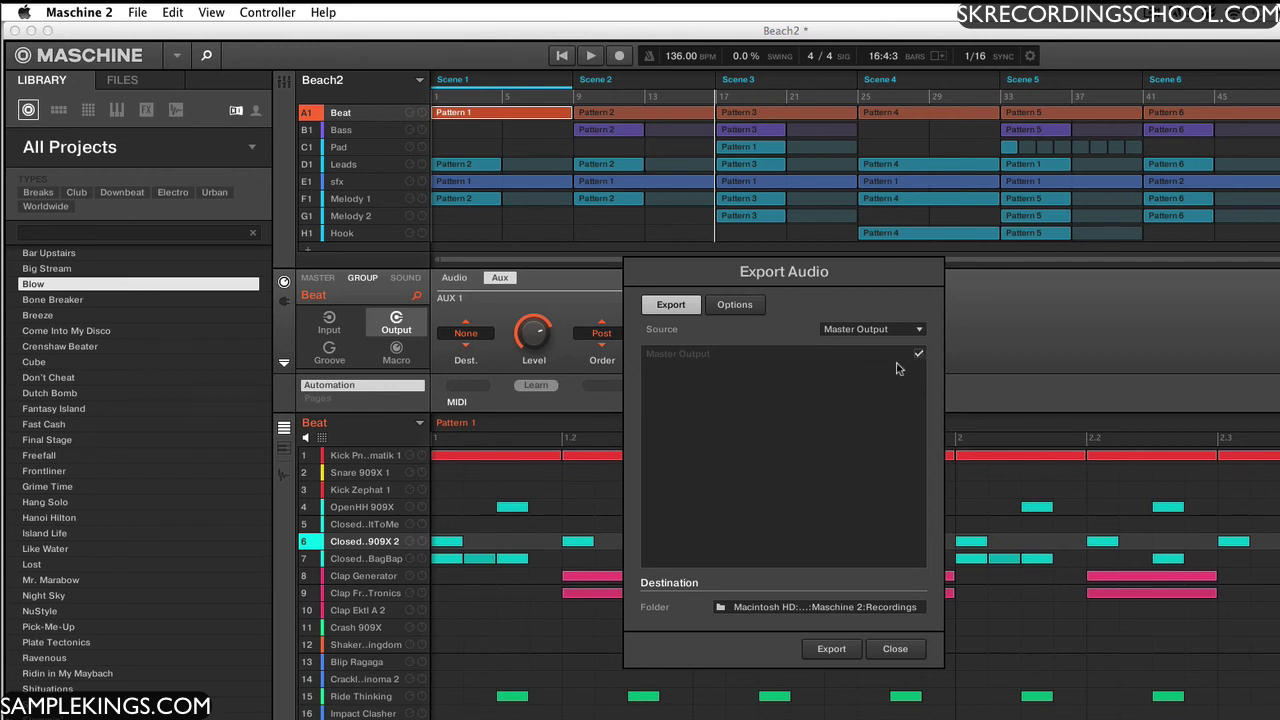
pyautogui.click(901, 330)
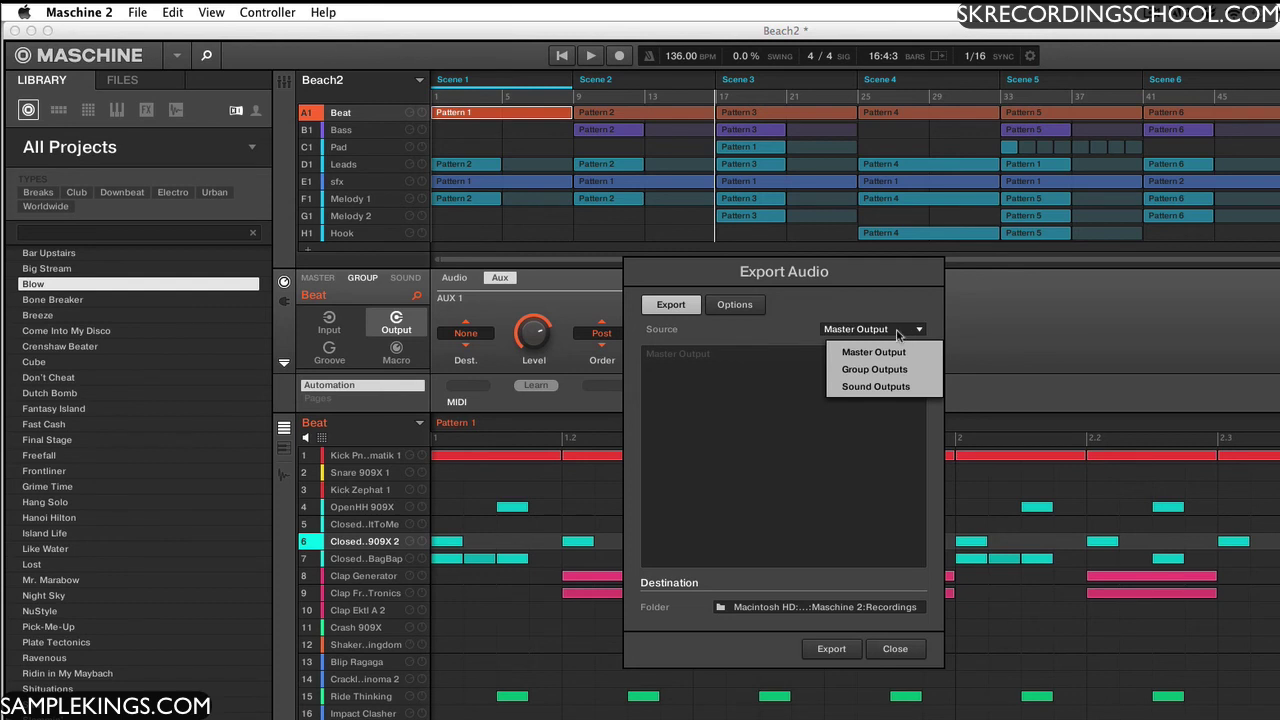
pyautogui.click(880, 388)
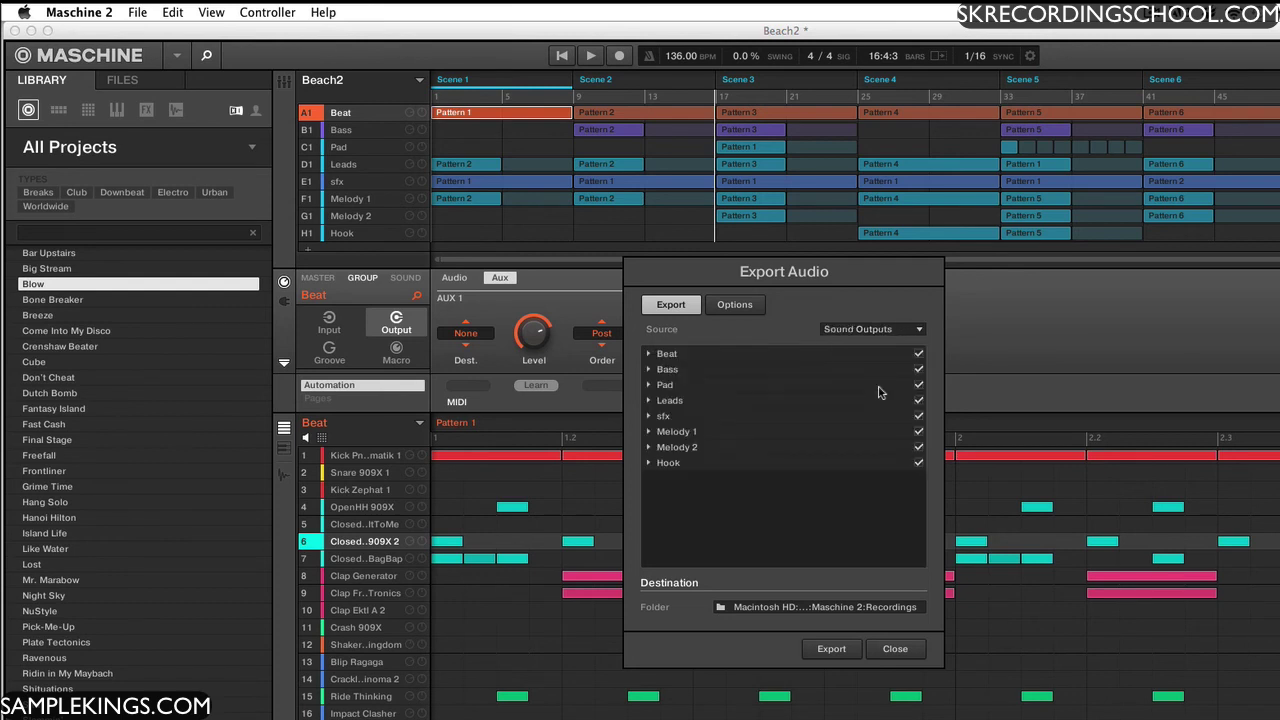
pyautogui.click(649, 355)
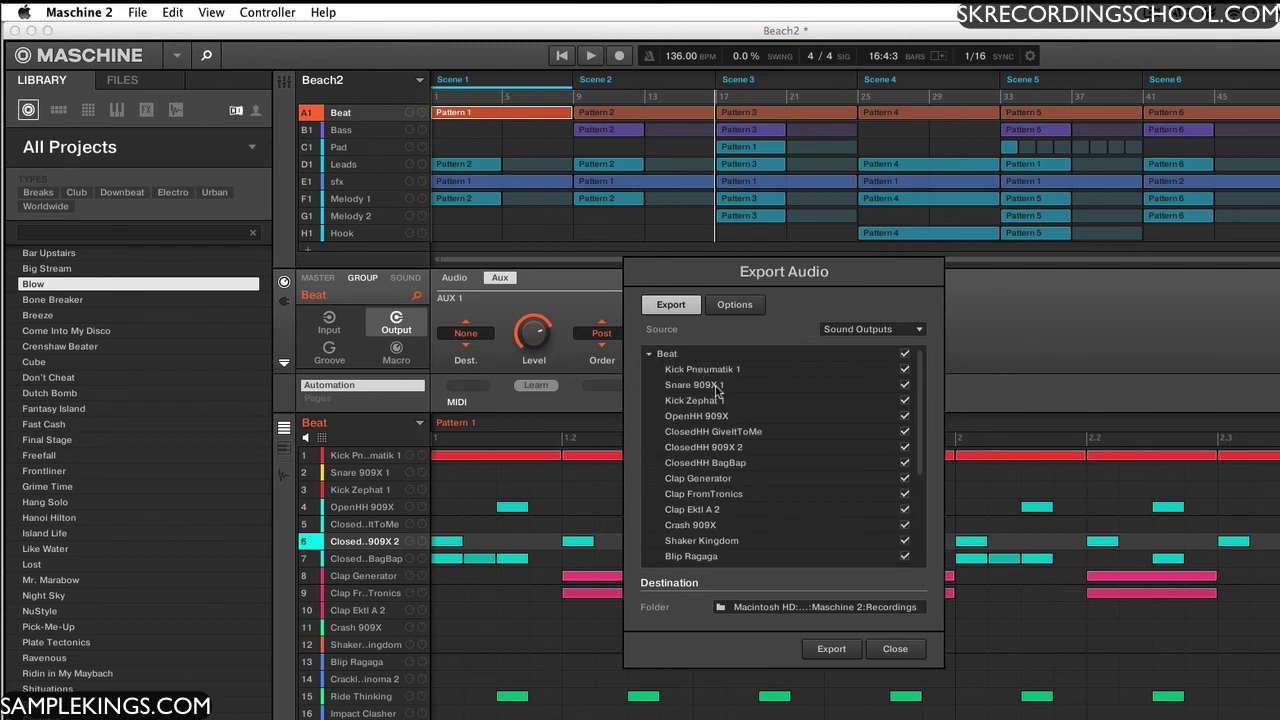
# - Start the audio export to Recordings, then cancel it partway through
pyautogui.scroll(-1, 729, 455)
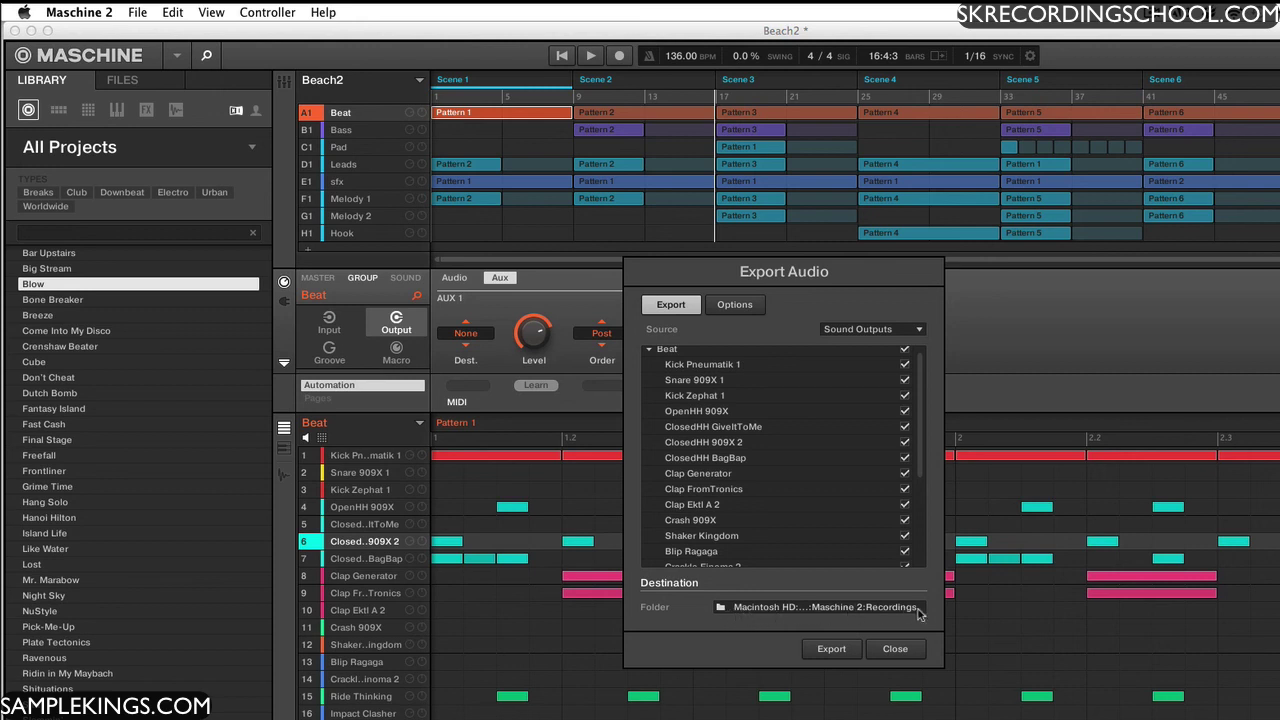
pyautogui.click(831, 649)
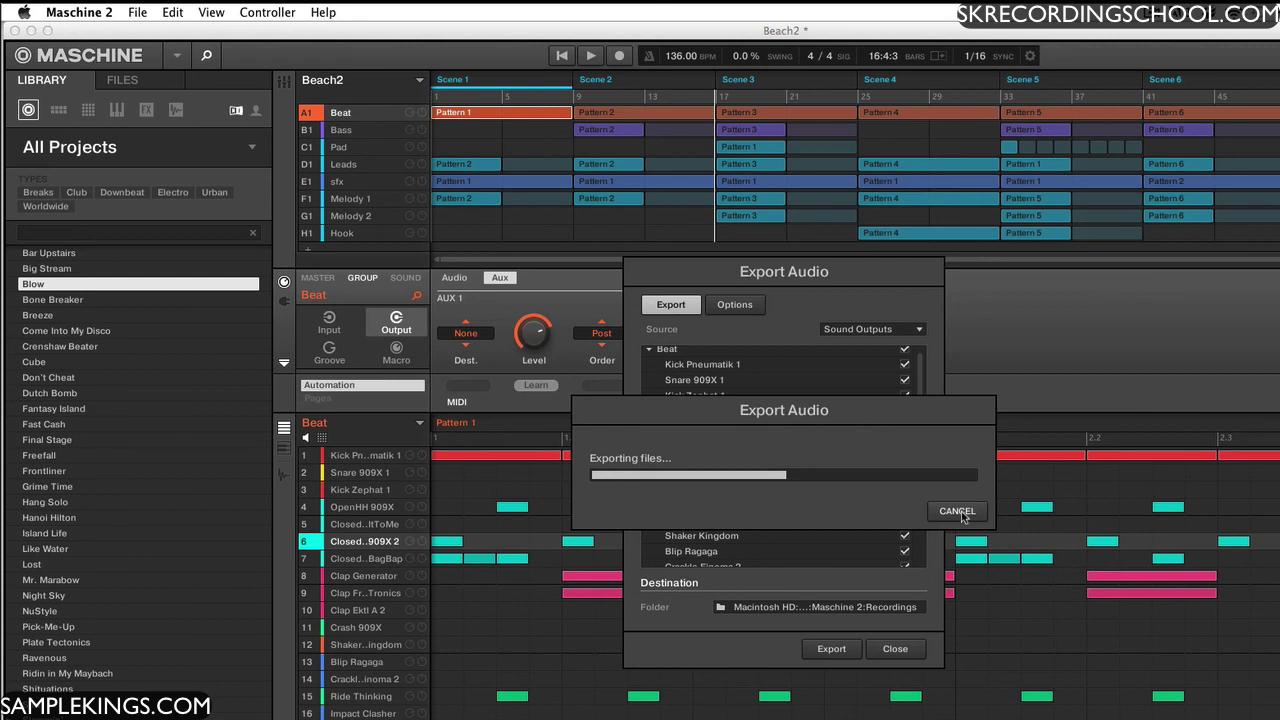
pyautogui.click(963, 515)
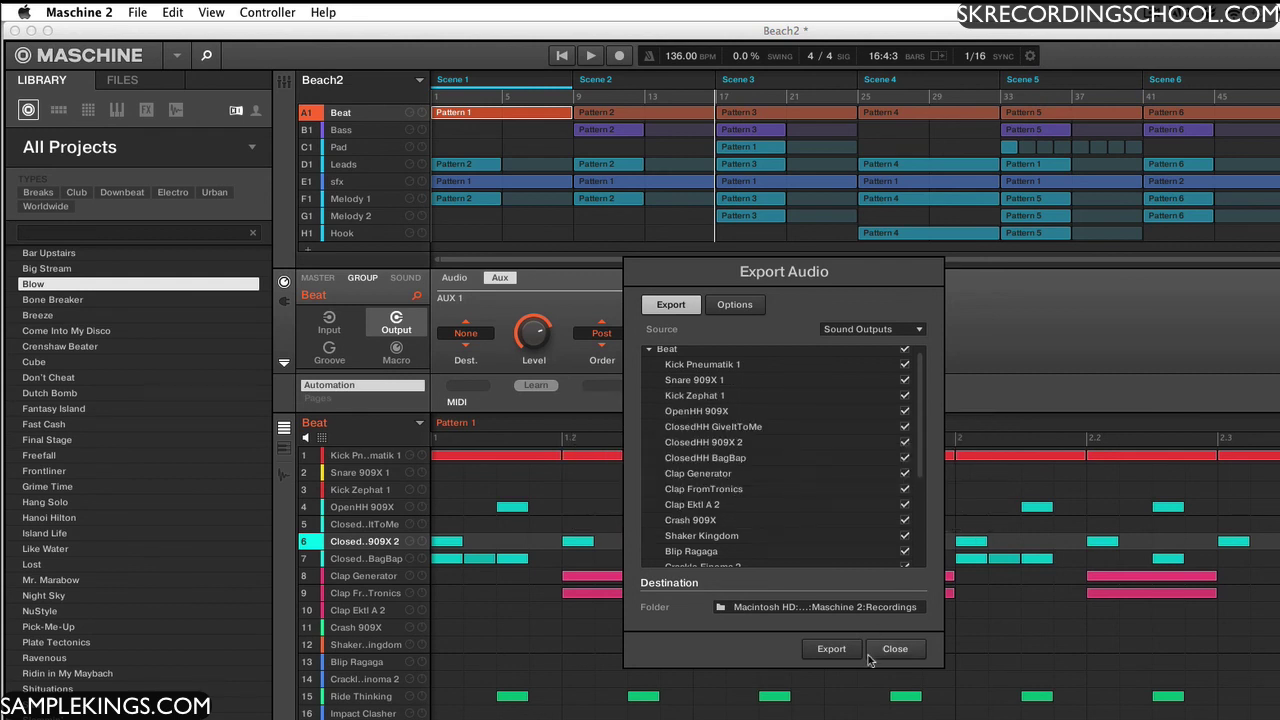